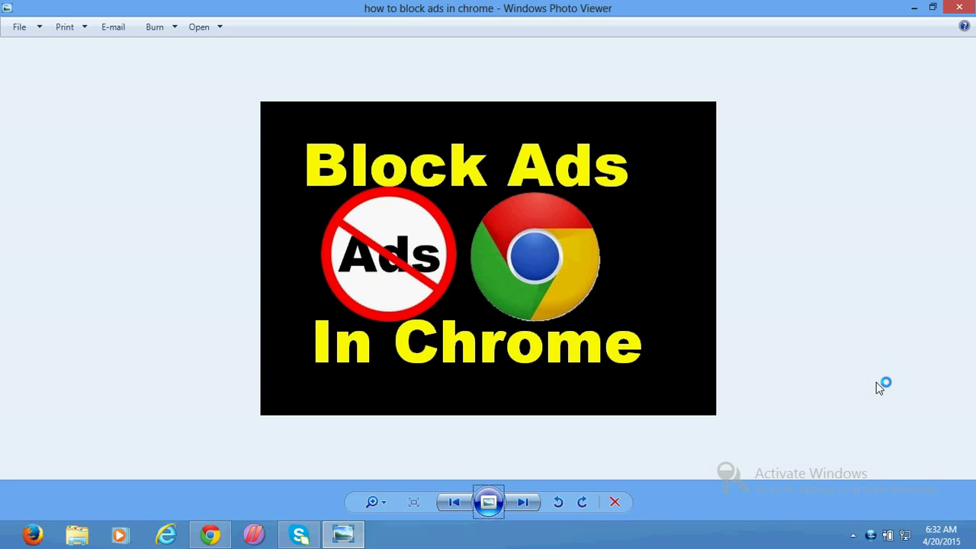
Close the 'Block Ads In Chrome' title image in Windows Photo Viewer.
{"action": "left_click", "coordinate": [972, 6]}
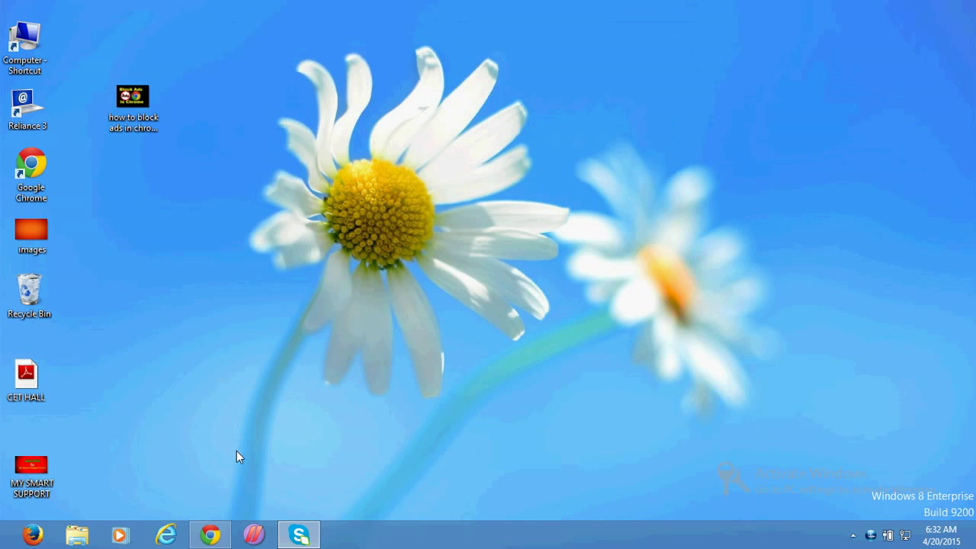
{"action": "mouse_move", "coordinate": [209, 535]}
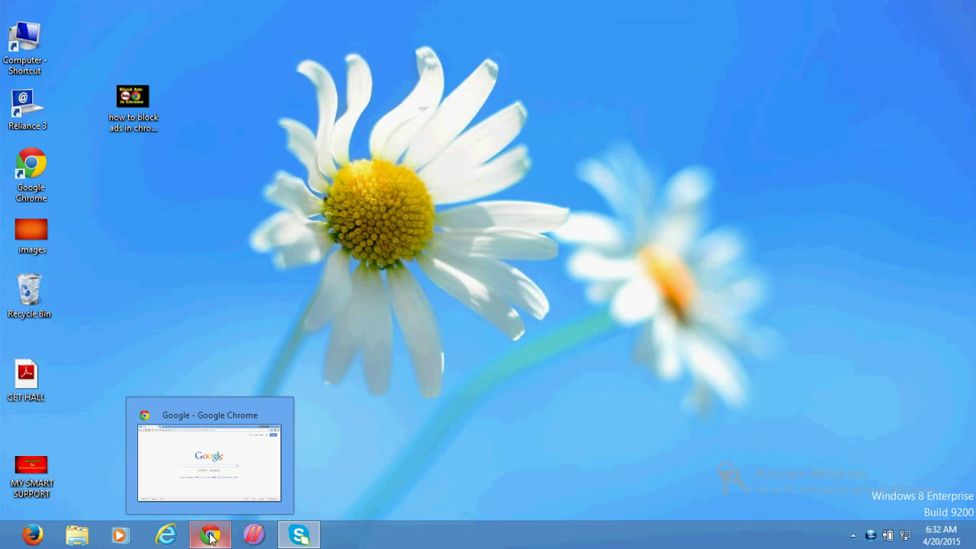
Restore the Chrome window showing the Google India homepage from the taskbar.
{"action": "left_click", "coordinate": [211, 537]}
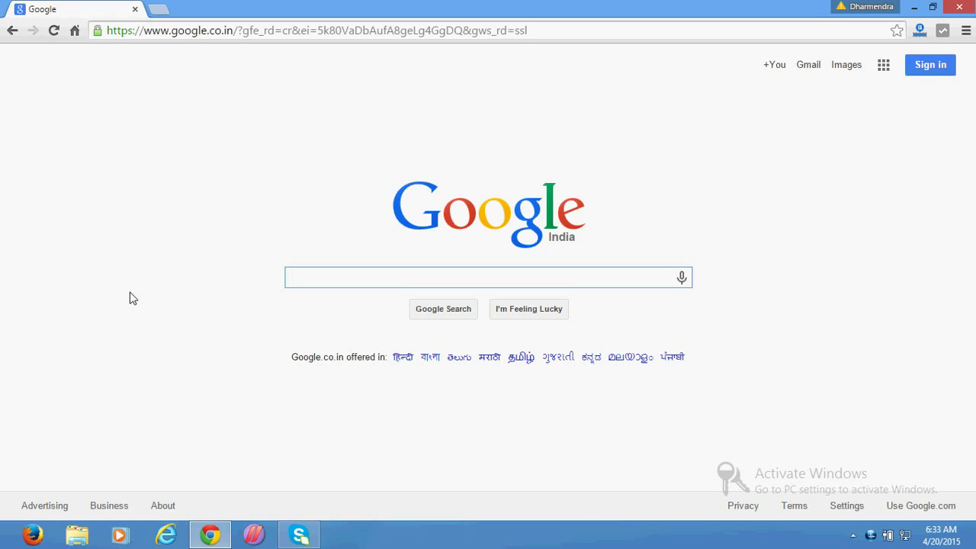
Load mysmartsupport.com via address-bar autocomplete and scroll through its ad-filled posts.
{"action": "left_click", "coordinate": [309, 30]}
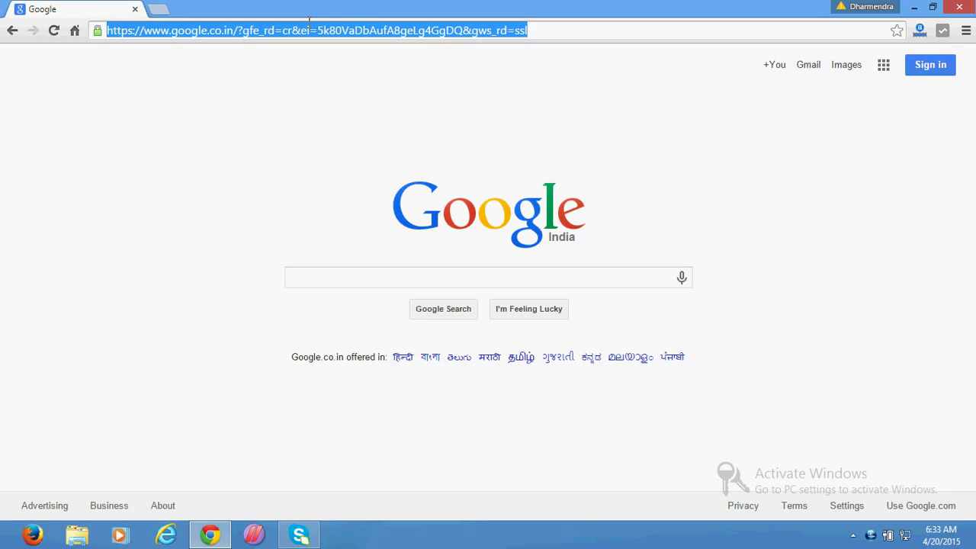
{"action": "type", "text": "m"}
{"action": "key", "text": "Return"}
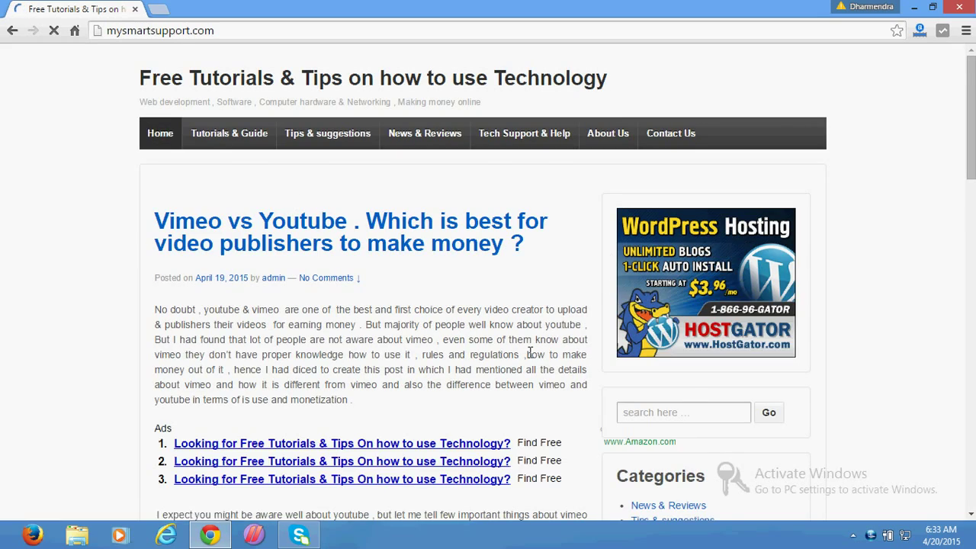
{"action": "scroll", "coordinate": [377, 323], "scroll_direction": "down", "scroll_amount": 2}
{"action": "scroll", "coordinate": [524, 316], "scroll_direction": "down", "scroll_amount": 3}
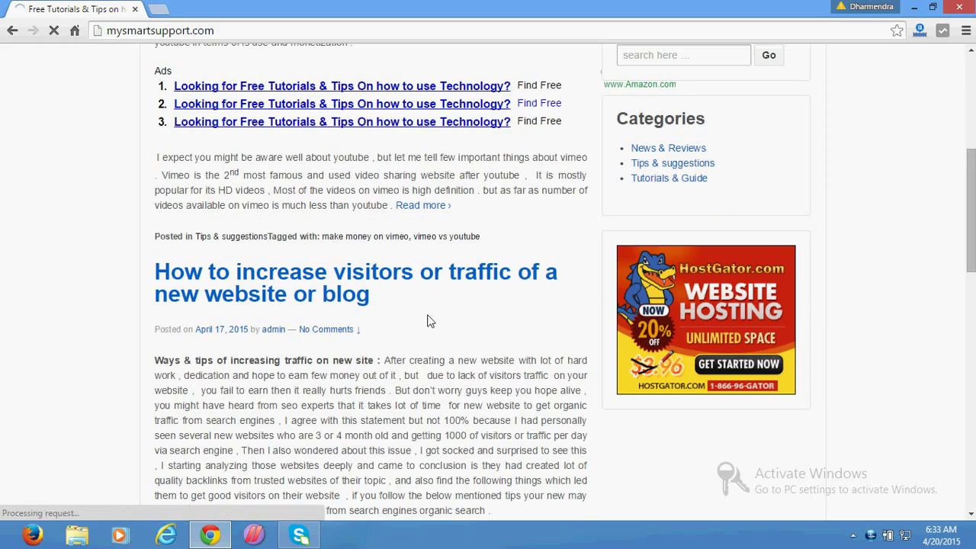
{"action": "scroll", "coordinate": [686, 289], "scroll_direction": "down", "scroll_amount": 4}
{"action": "scroll", "coordinate": [675, 221], "scroll_direction": "up", "scroll_amount": 10}
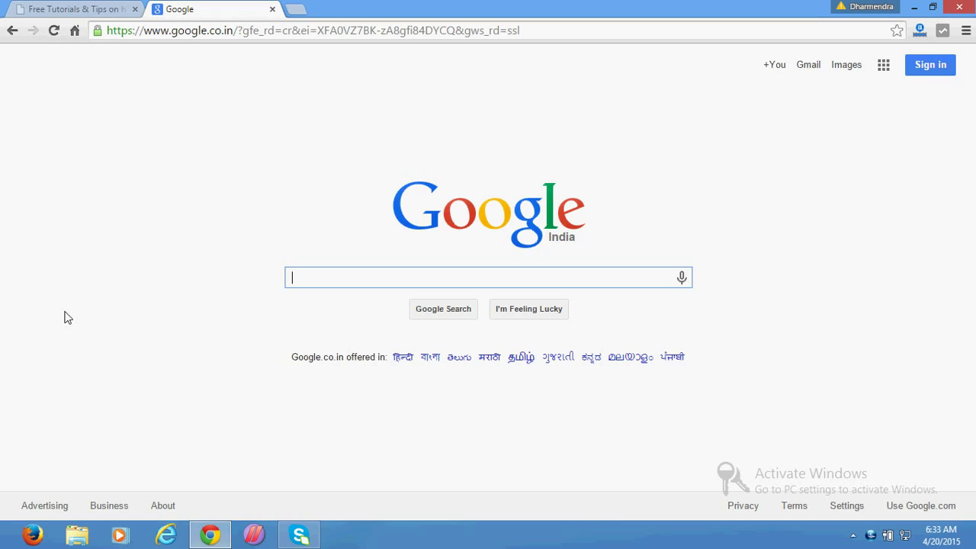
Search Google for 'ad blocker for chrome' using the autocomplete suggestion.
{"action": "type", "text": "ad b"}
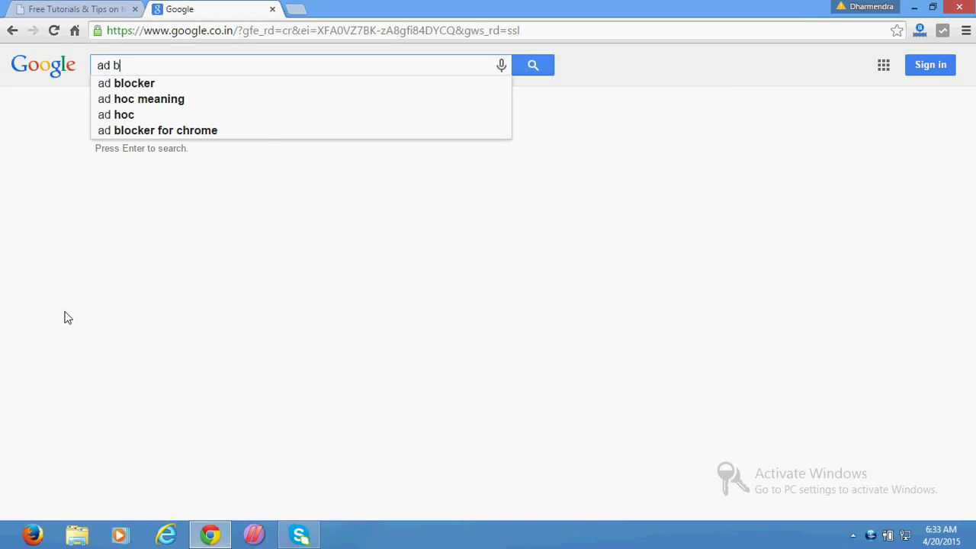
{"action": "left_click", "coordinate": [191, 100]}
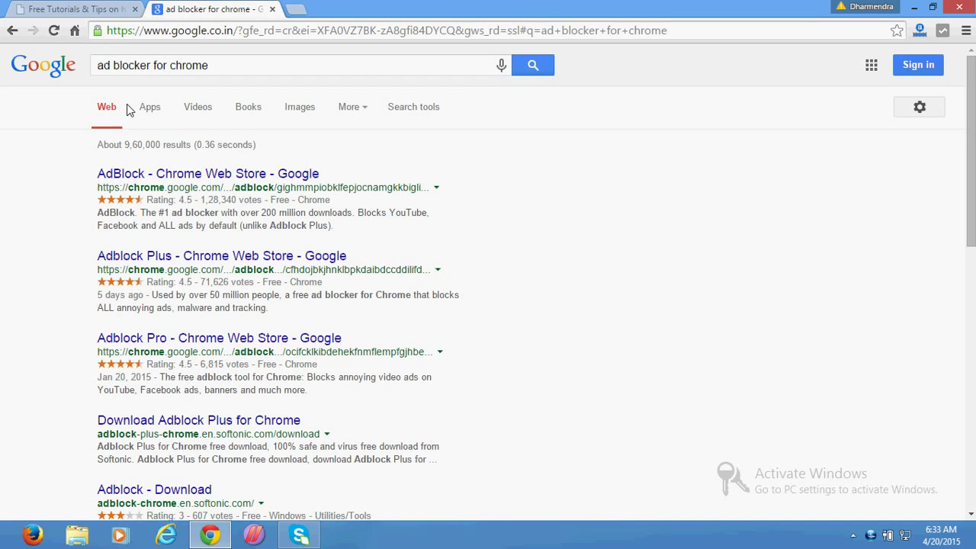
Add the AdBlock extension to Chrome from its Chrome Web Store listing.
{"action": "left_click", "coordinate": [213, 183]}
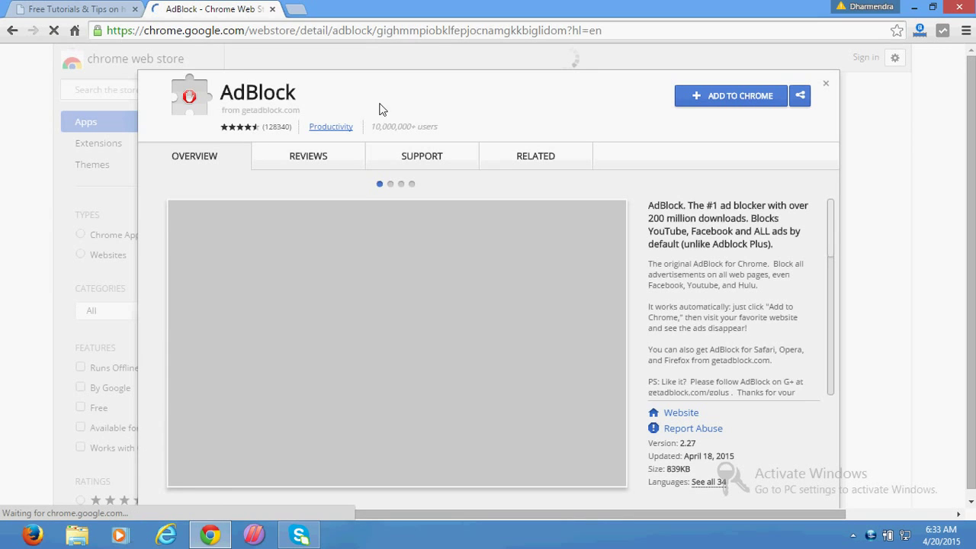
{"action": "left_click", "coordinate": [717, 103]}
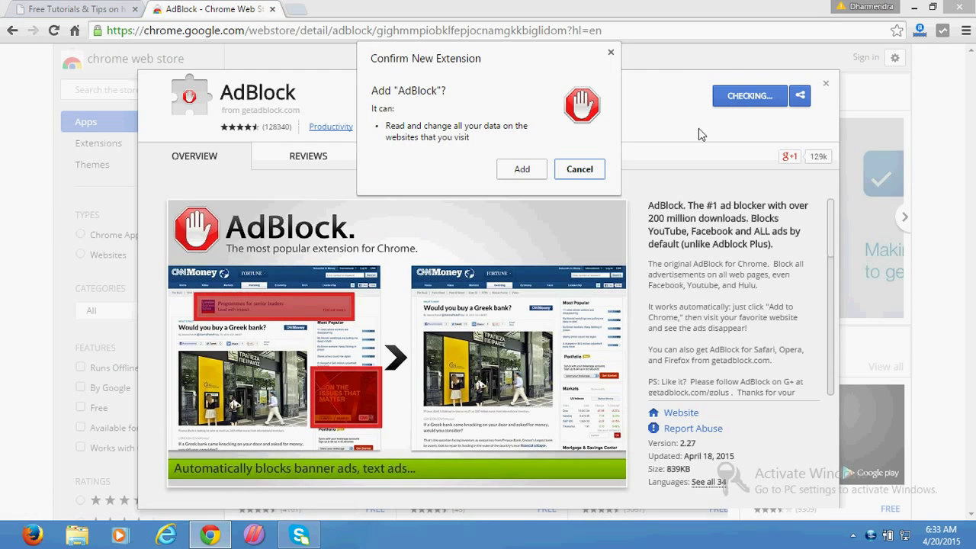
{"action": "left_click", "coordinate": [522, 171]}
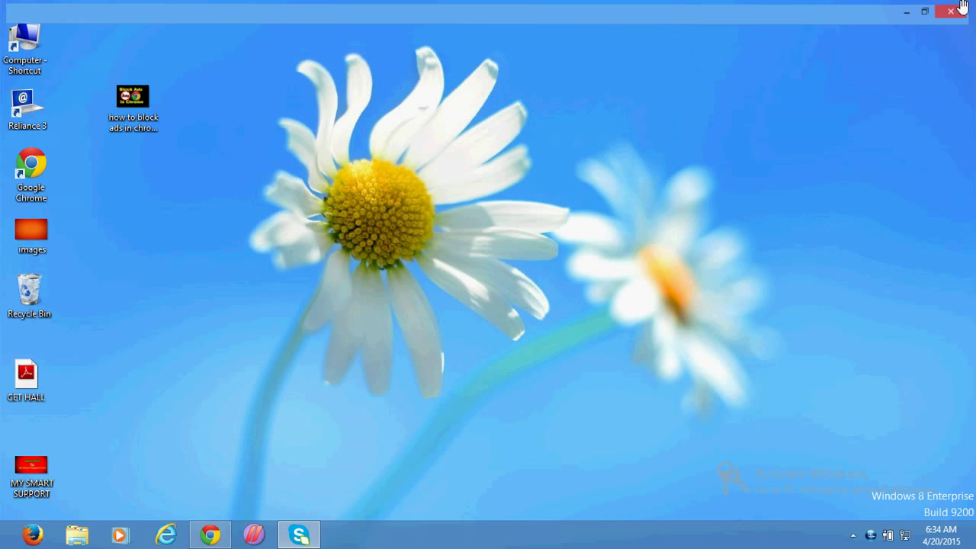
Refresh the Windows desktop from its right-click menu.
{"action": "right_click", "coordinate": [379, 177]}
{"action": "left_click", "coordinate": [422, 217]}
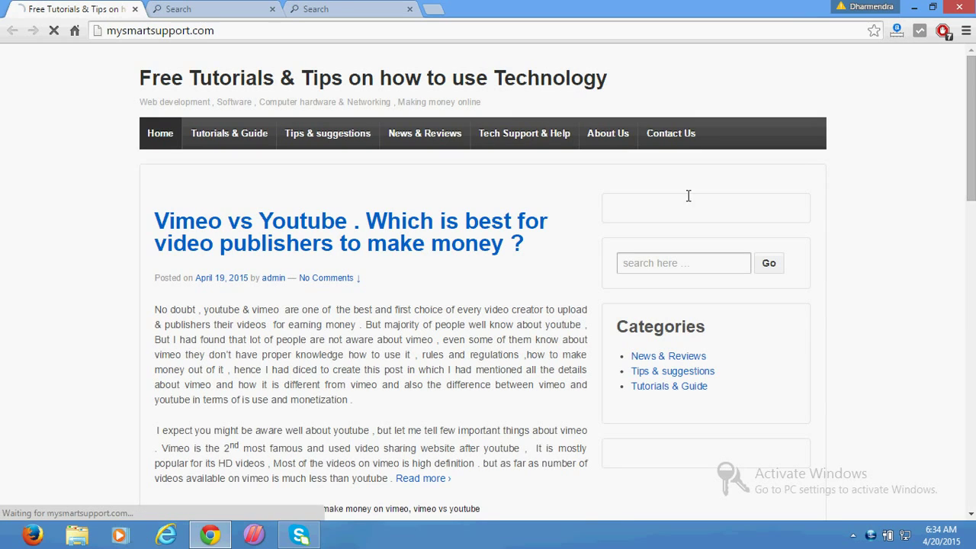
Scroll the now ad-free site and check AdBlock's count: 7 ads blocked here, 9 overall.
{"action": "scroll", "coordinate": [326, 266], "scroll_direction": "down", "scroll_amount": 3}
{"action": "scroll", "coordinate": [342, 348], "scroll_direction": "down", "scroll_amount": 5}
{"action": "scroll", "coordinate": [857, 196], "scroll_direction": "up", "scroll_amount": 6}
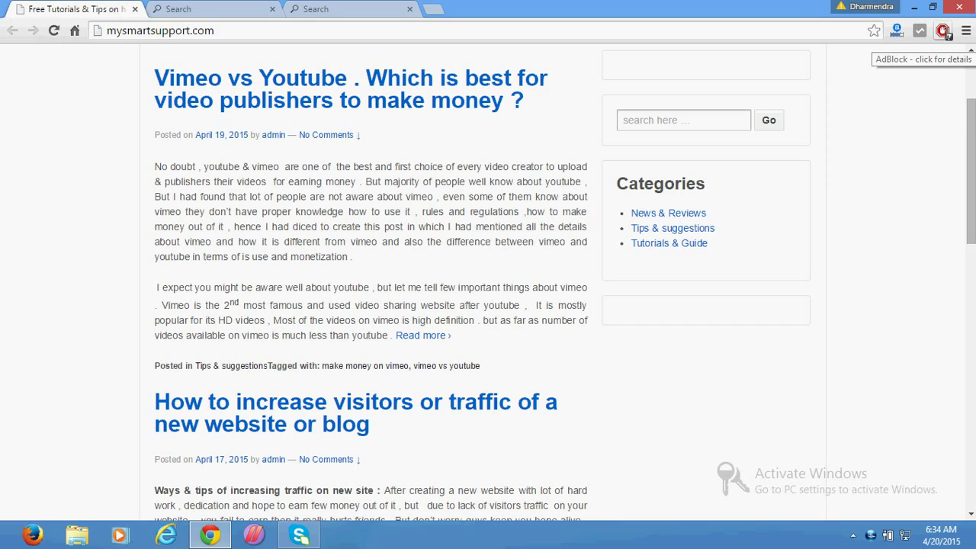
{"action": "left_click", "coordinate": [943, 32]}
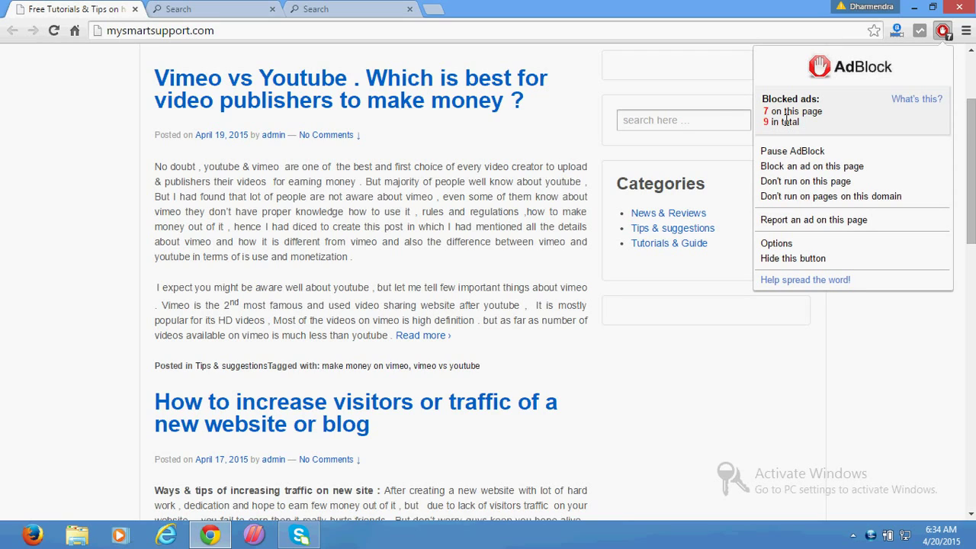
{"action": "left_click", "coordinate": [712, 388]}
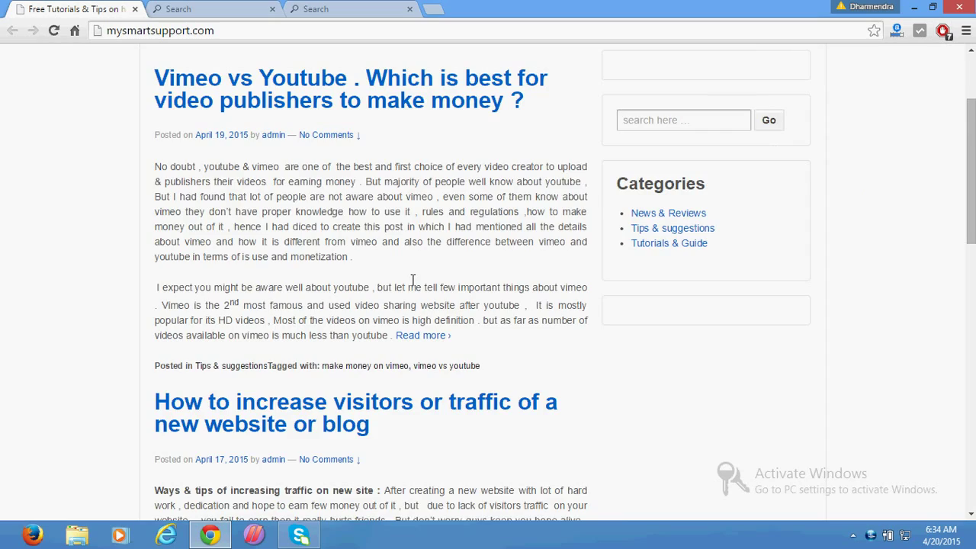
{"action": "scroll", "coordinate": [414, 259], "scroll_direction": "up", "scroll_amount": 3}
{"action": "scroll", "coordinate": [412, 271], "scroll_direction": "down", "scroll_amount": 20}
{"action": "scroll", "coordinate": [412, 272], "scroll_direction": "up", "scroll_amount": 5}
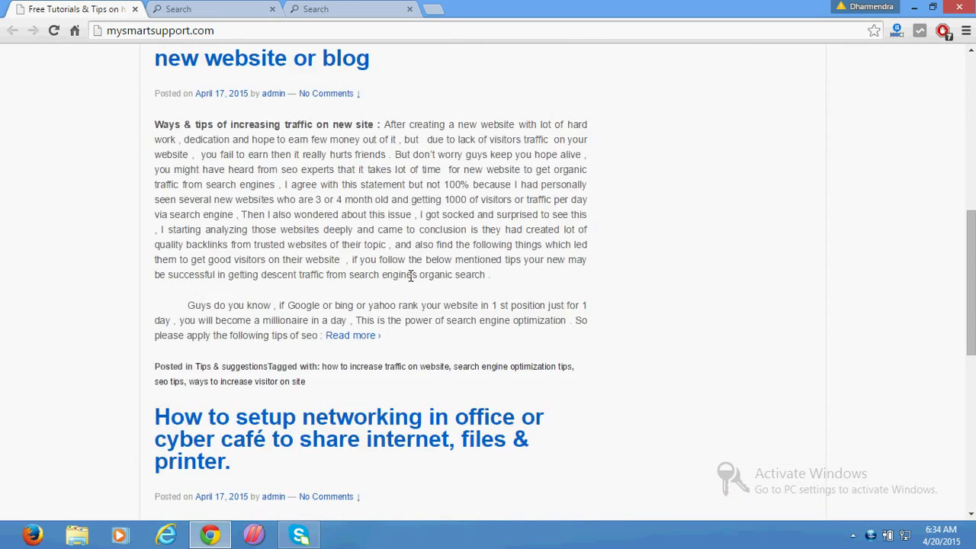
{"action": "scroll", "coordinate": [534, 263], "scroll_direction": "up", "scroll_amount": 5}
{"action": "scroll", "coordinate": [649, 257], "scroll_direction": "up", "scroll_amount": 5}
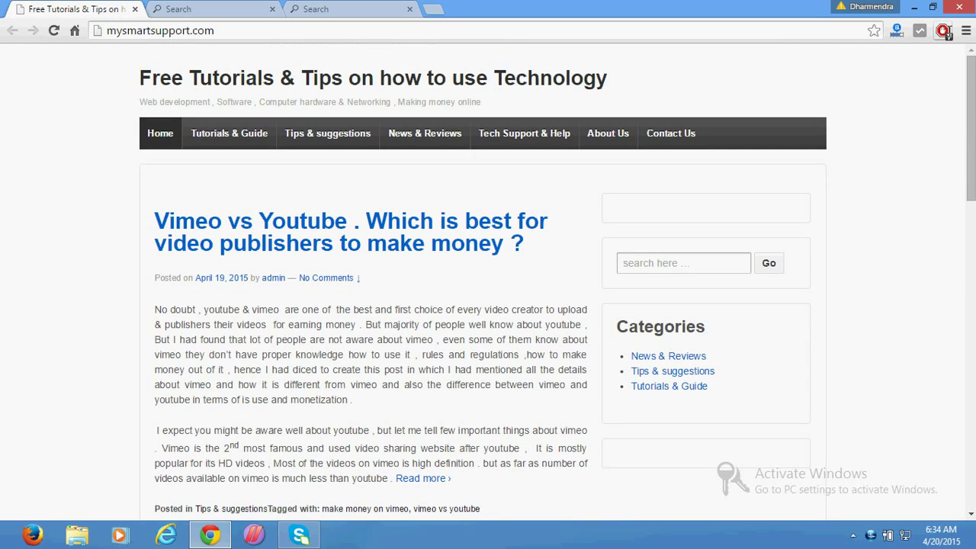
{"action": "left_click", "coordinate": [944, 32]}
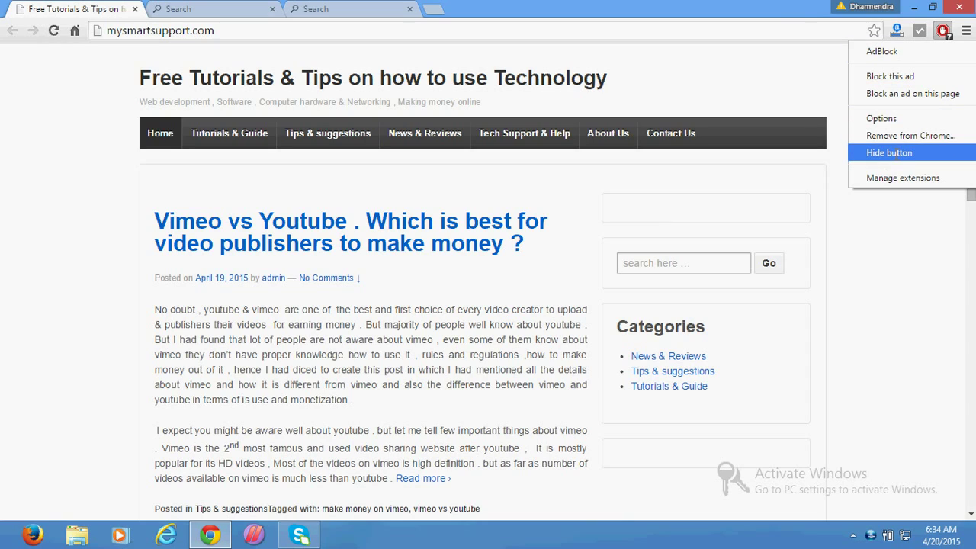
Hide the AdBlock toolbar button and close Chrome.
{"action": "left_click", "coordinate": [915, 153]}
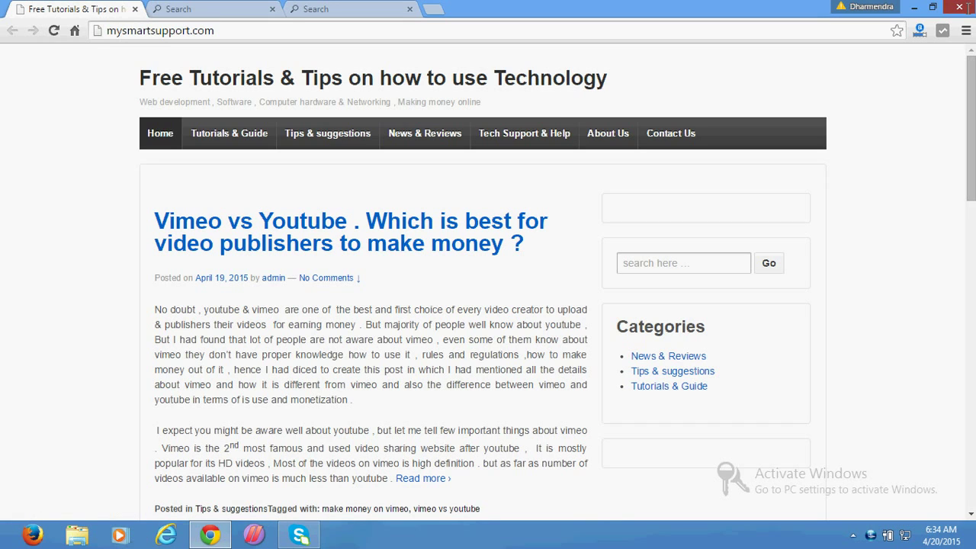
{"action": "left_click", "coordinate": [959, 7]}
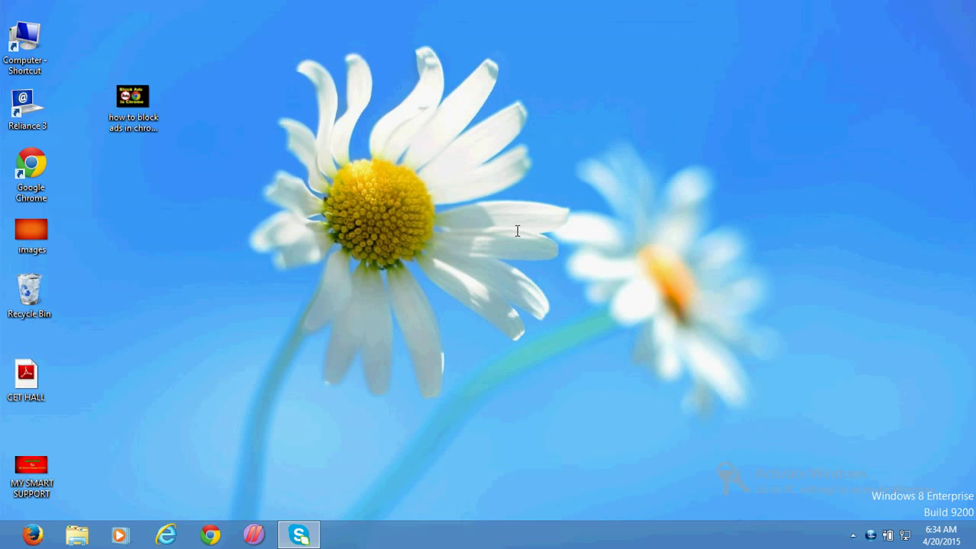